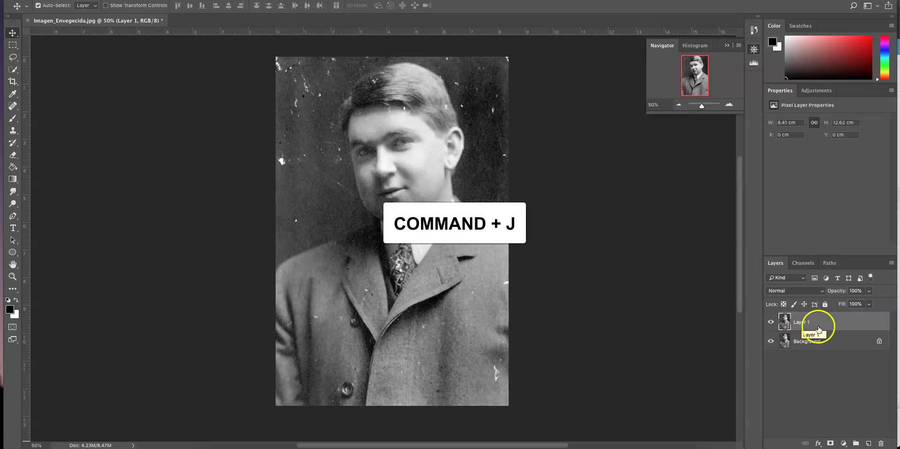
Rename the Background layer to ORIGINAL and its duplicate, Layer 1, to BACKGROUND.
double_click(813, 342)
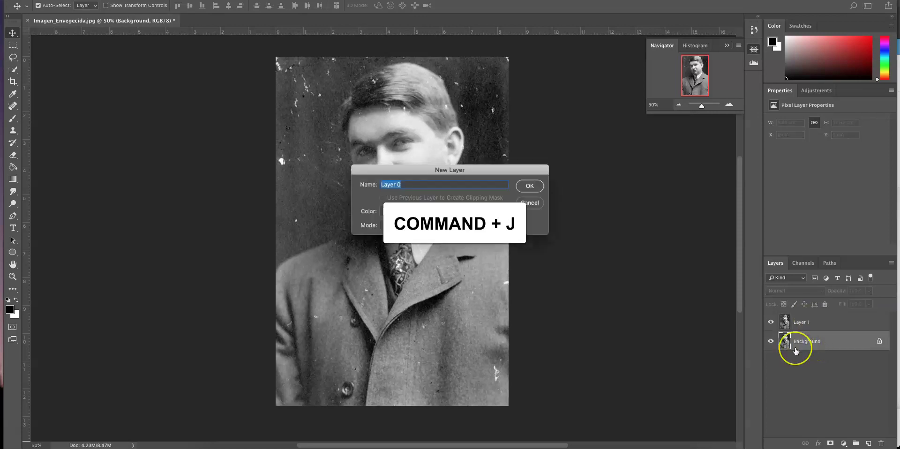
type("ORIGINA")
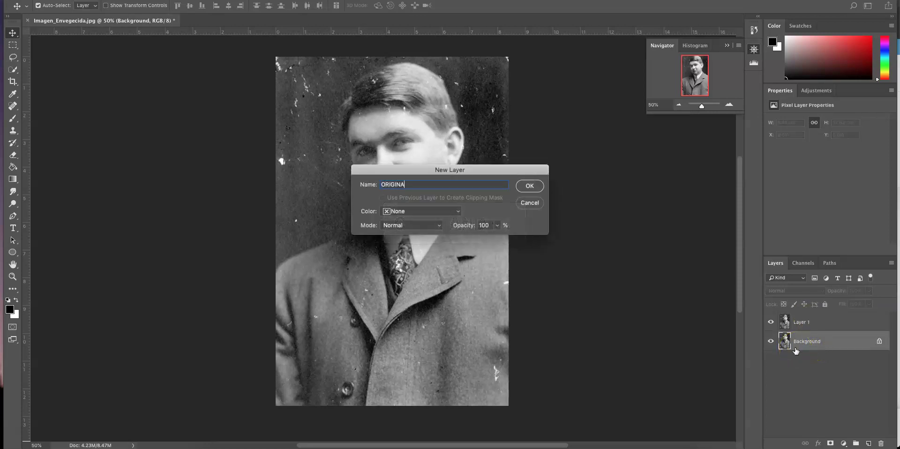
key("Return")
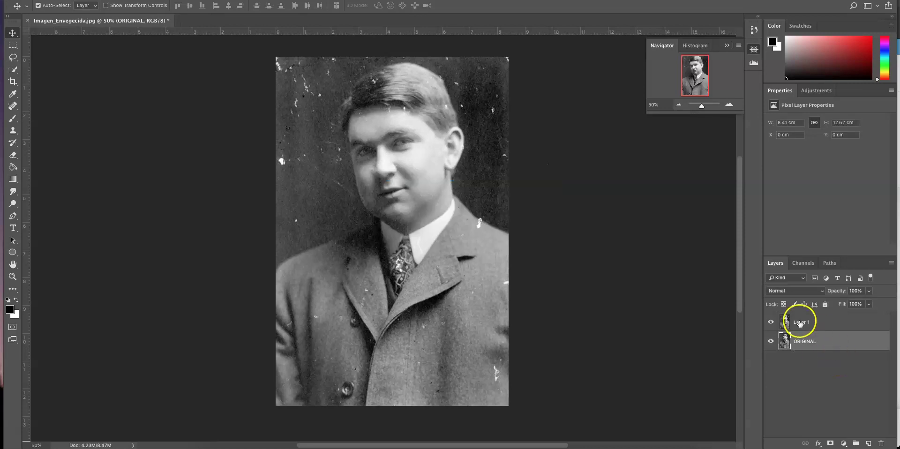
left_click(800, 323)
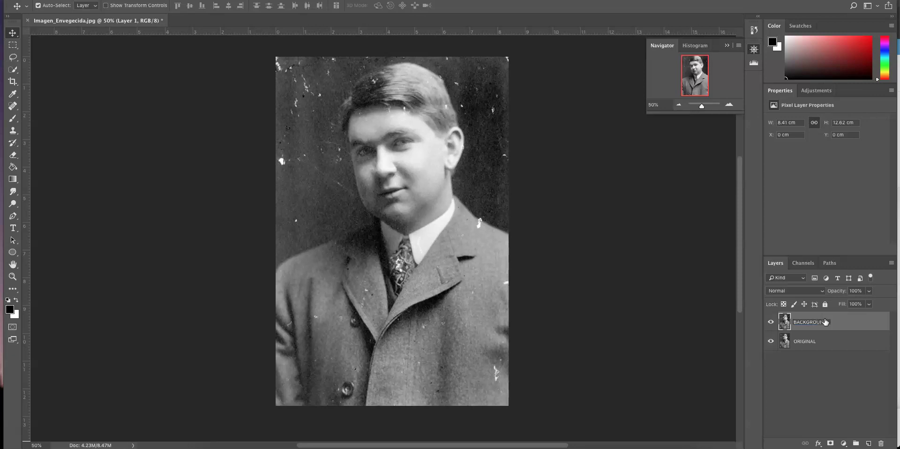
left_click(714, 352)
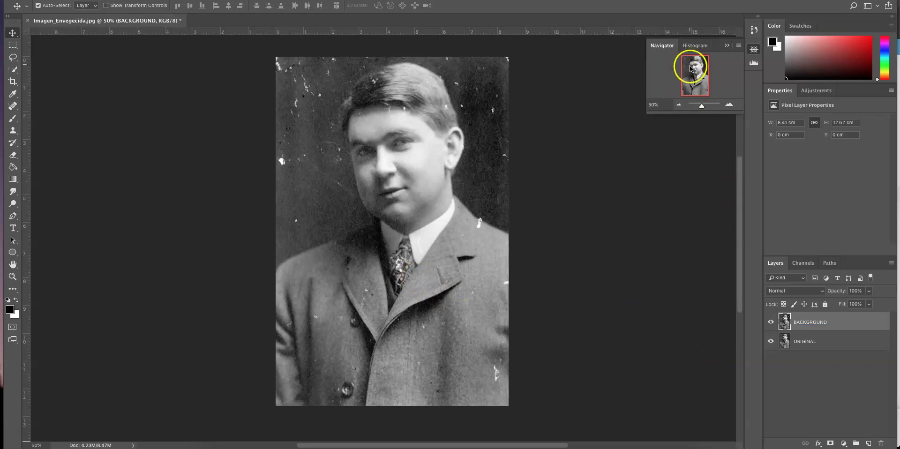
Remove the white spots, scratches and dark specks from the backdrop beside the left side of the man's face with the Spot Healing Brush.
left_click_drag(704, 108, 706, 108)
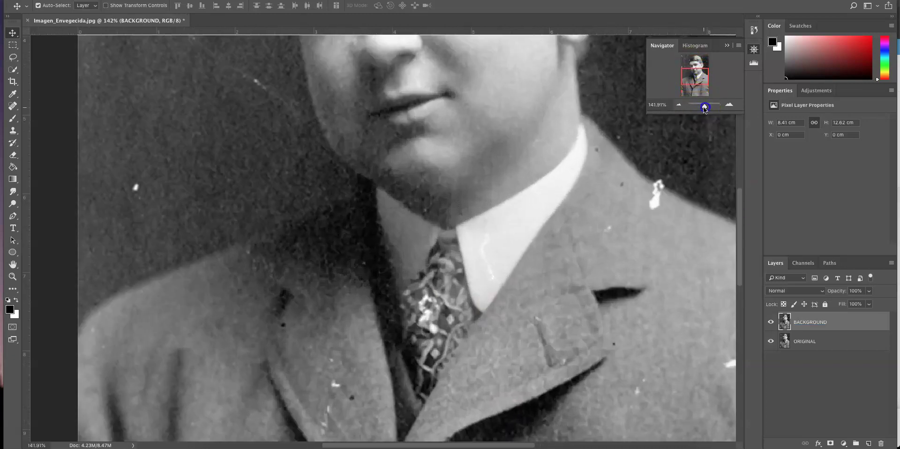
left_click_drag(694, 74, 685, 54)
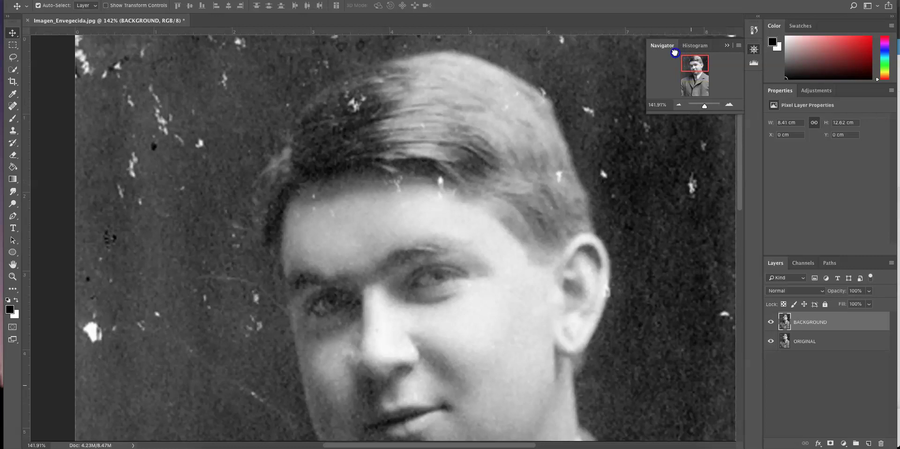
left_click(13, 107)
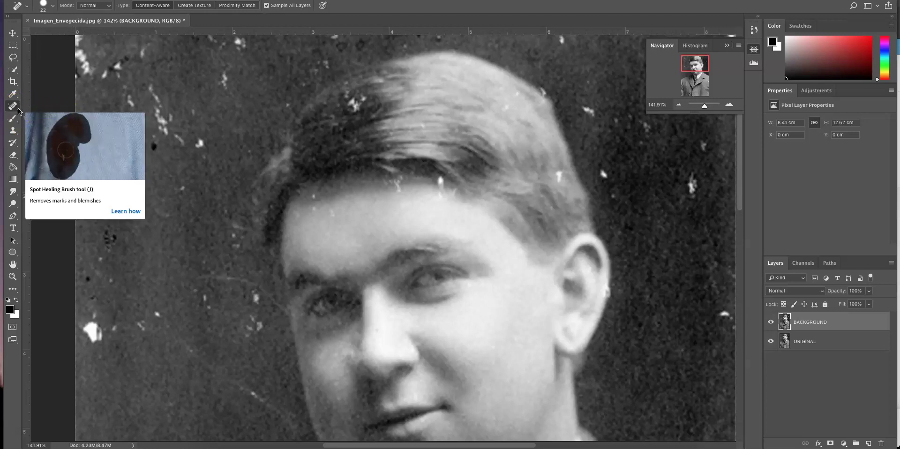
mouse_move(91, 322)
left_mouse_down()
mouse_move(102, 333)
mouse_move(87, 328)
mouse_move(116, 328)
mouse_move(94, 315)
left_mouse_up()
mouse_move(169, 313)
left_mouse_down()
mouse_move(142, 329)
mouse_move(286, 419)
left_mouse_up()
left_click_drag(253, 331, 254, 331)
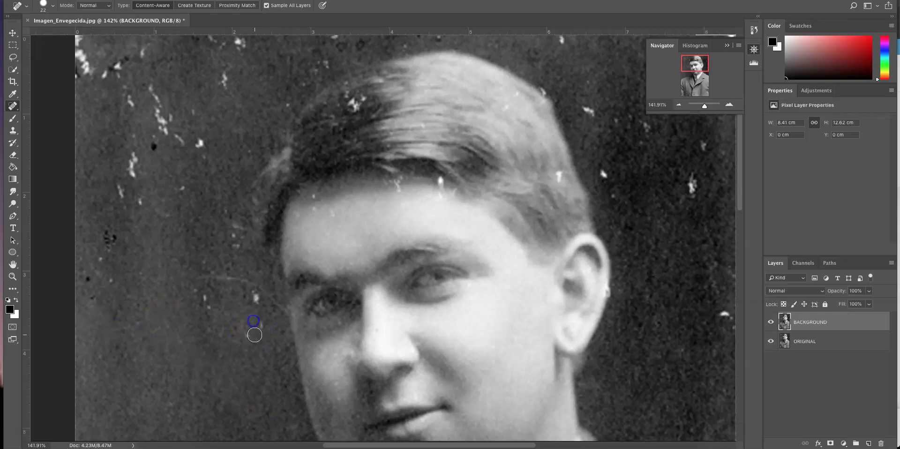
left_click_drag(247, 339, 248, 339)
mouse_move(196, 279)
left_mouse_down()
mouse_move(251, 281)
mouse_move(266, 297)
left_mouse_up()
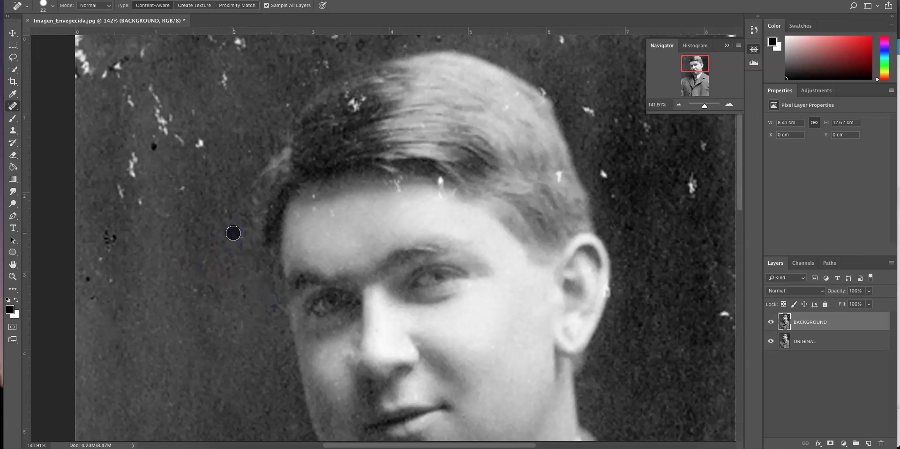
left_click_drag(105, 234, 110, 239)
scroll(143, 301, "down", 5)
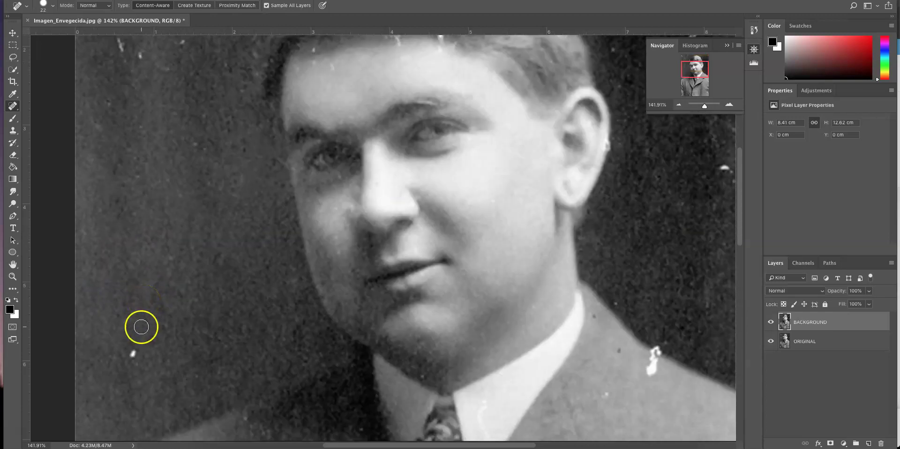
left_click(133, 352)
scroll(213, 310, "up", 3)
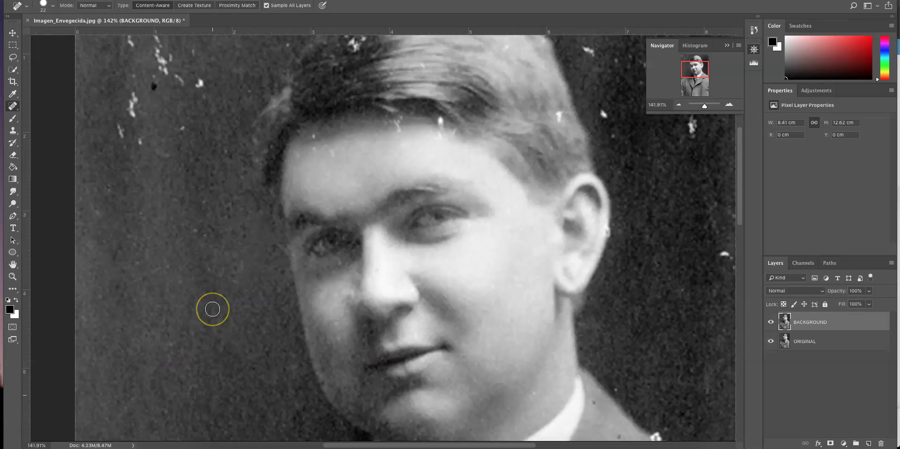
Heal the small marks in the upper backdrop just left of the man's hair.
scroll(213, 310, "up", 3)
left_click_drag(225, 153, 230, 183)
left_click_drag(211, 212, 199, 234)
left_click_drag(185, 284, 184, 272)
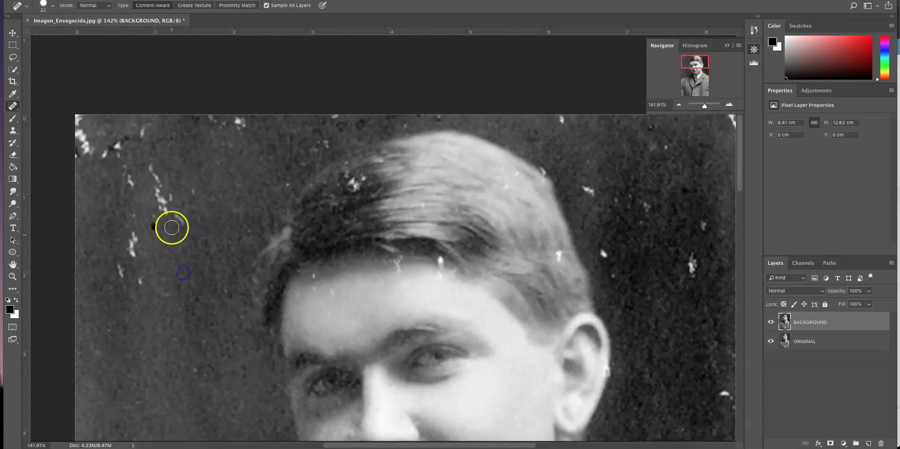
Patch the photo's heavily scratched upper-left backdrop with clean texture from directly below using the Patch tool, and clear the selection.
left_click(18, 110)
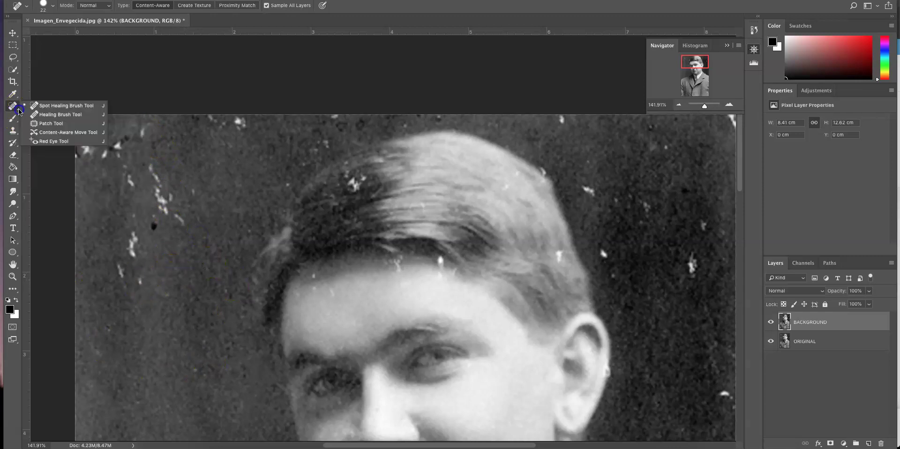
left_click_drag(19, 111, 53, 129)
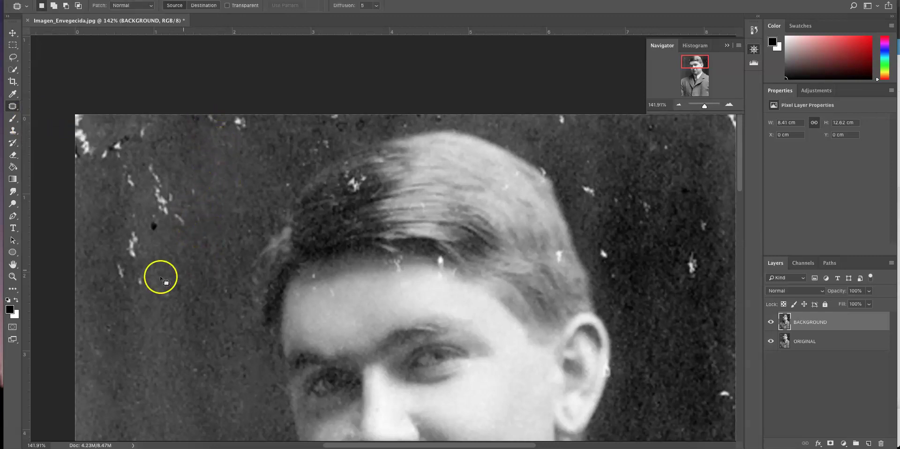
left_click_drag(79, 299, 78, 299)
left_click_drag(205, 301, 219, 201)
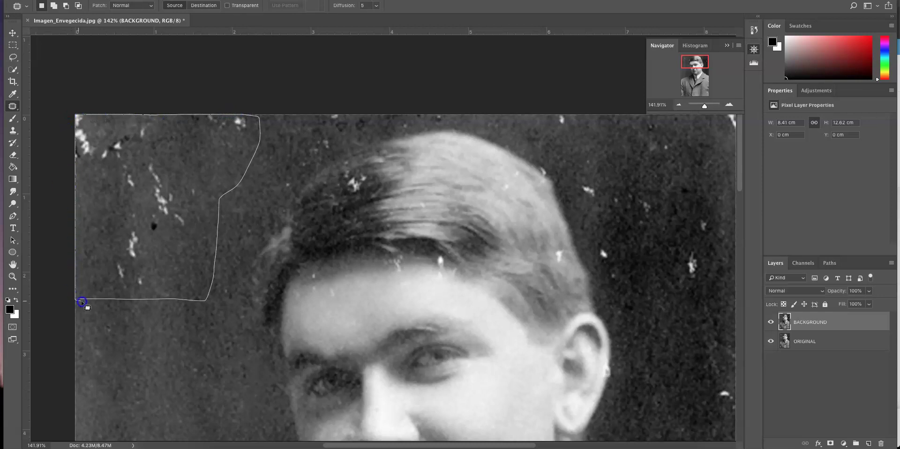
left_click_drag(85, 300, 79, 300)
mouse_move(183, 184)
left_mouse_down()
mouse_move(193, 329)
mouse_move(183, 388)
left_mouse_up()
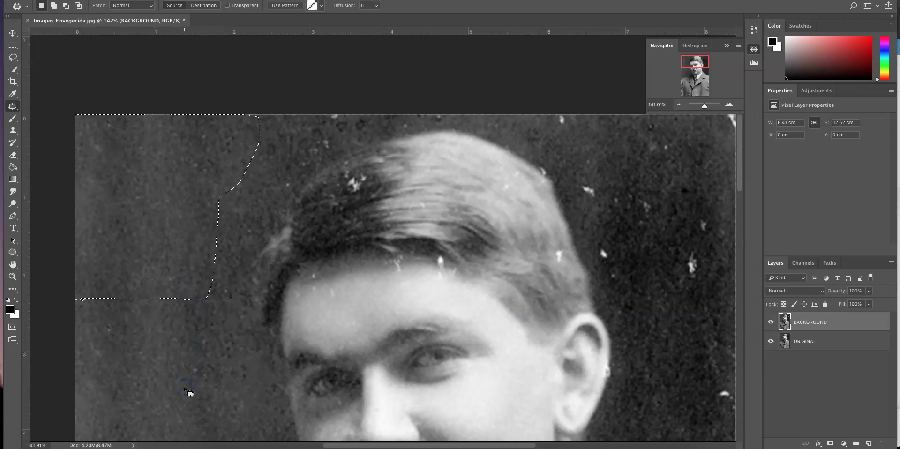
left_click(181, 325)
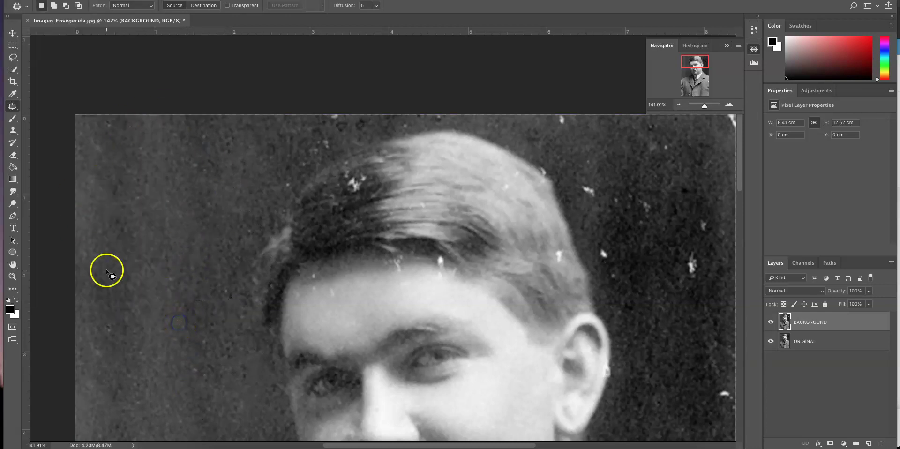
Patch the damaged backdrop along the hair's upper left and the white speck above the head's right side with clean nearby backdrop.
left_click_drag(318, 115, 318, 116)
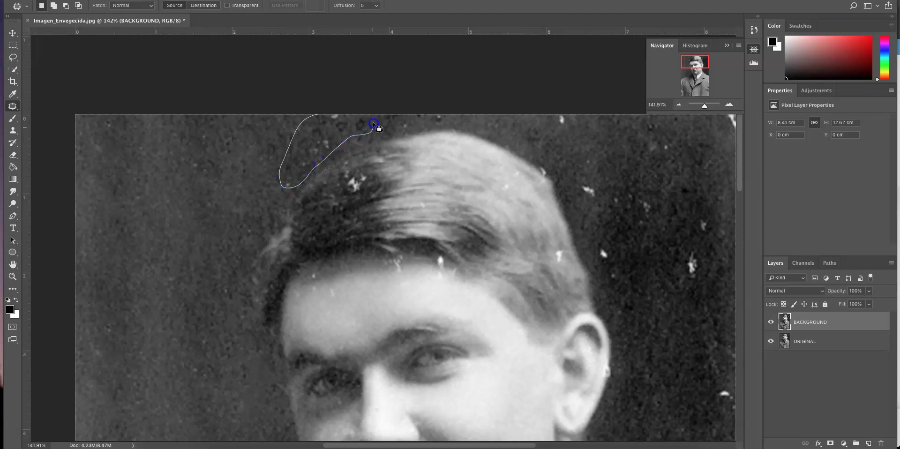
mouse_move(319, 113)
left_mouse_down()
mouse_move(237, 141)
mouse_move(176, 137)
left_mouse_up()
left_click(202, 188)
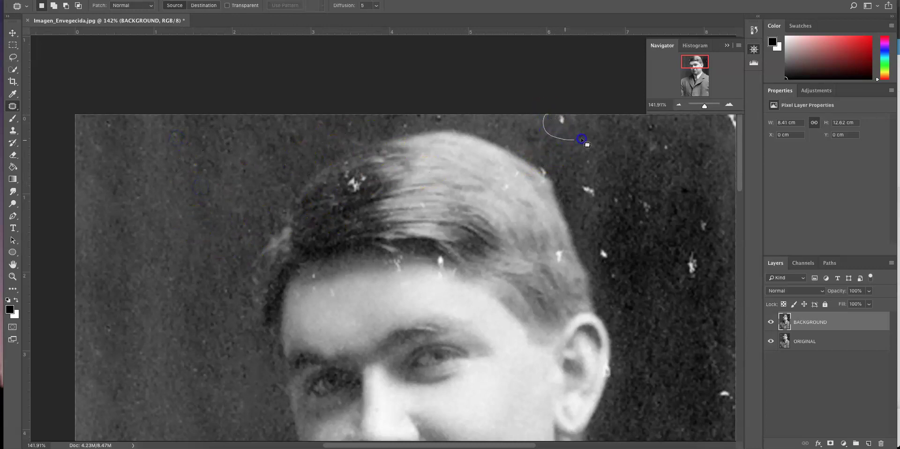
mouse_move(534, 113)
left_mouse_down()
mouse_move(554, 120)
mouse_move(563, 144)
left_mouse_up()
left_click(607, 150)
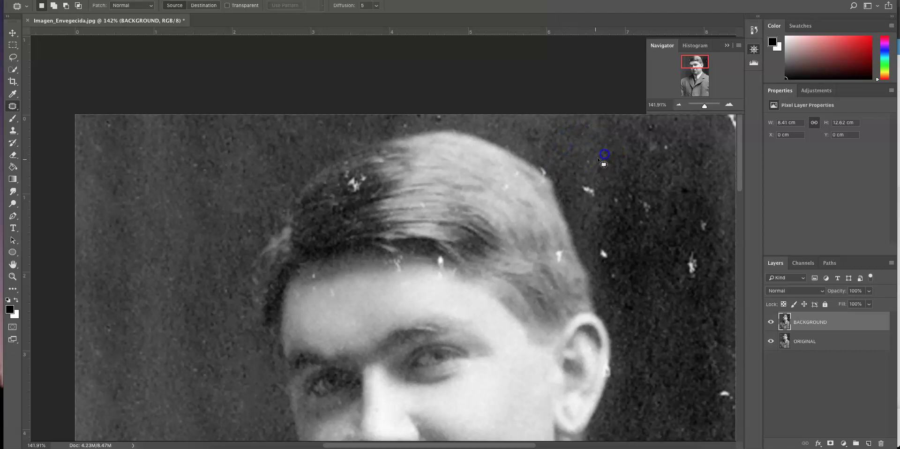
Remove the remaining specks in the backdrop above and to the upper right of the hair with the Spot Healing Brush.
left_click_drag(15, 108, 44, 105)
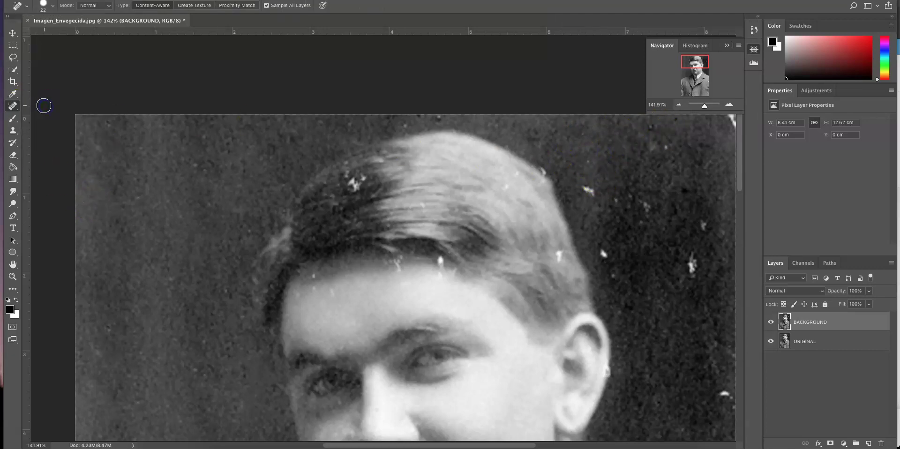
left_click(587, 190)
left_click(665, 150)
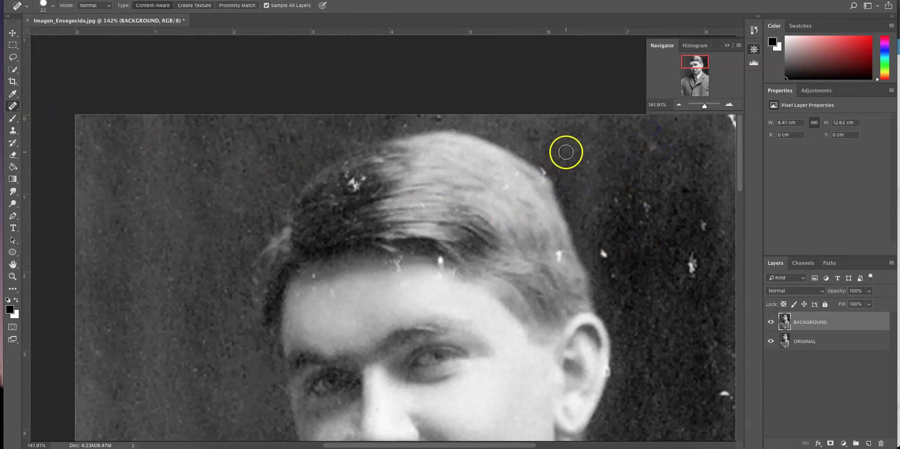
left_click(420, 117)
left_click(401, 124)
left_click(345, 124)
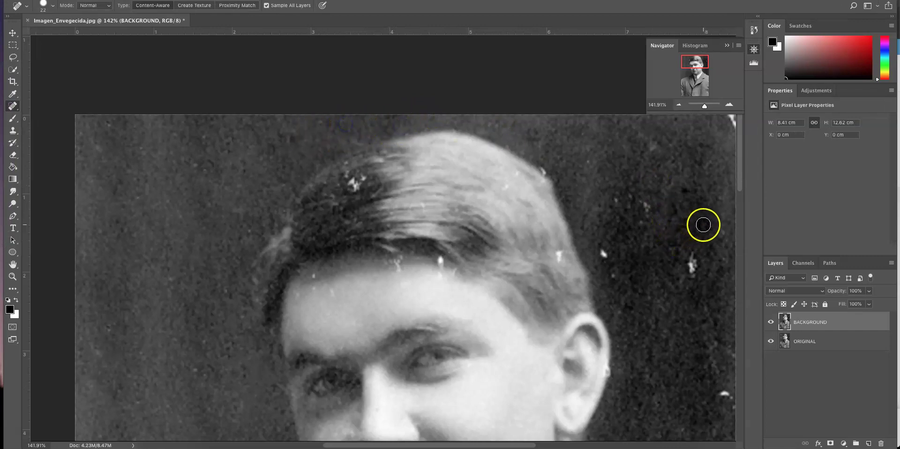
Heal the white flecks scattered across the dark backdrop to the right of the man's head.
left_click(703, 264)
left_click(673, 280)
left_click(600, 248)
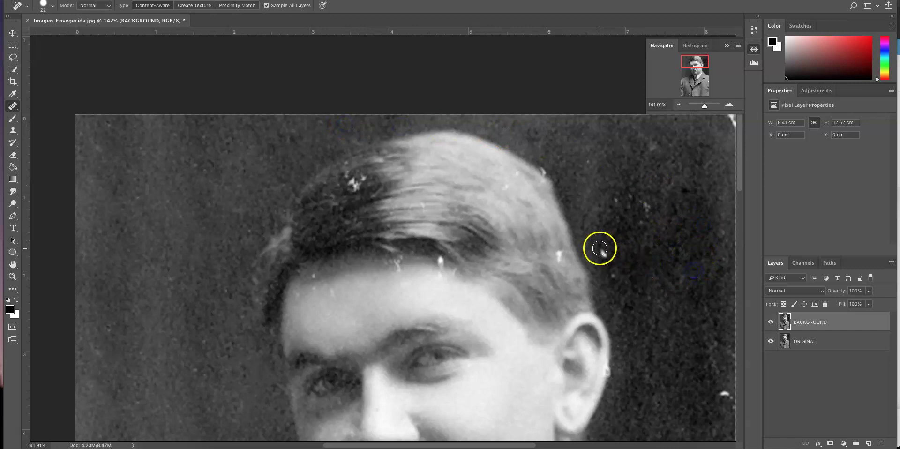
left_click(647, 197)
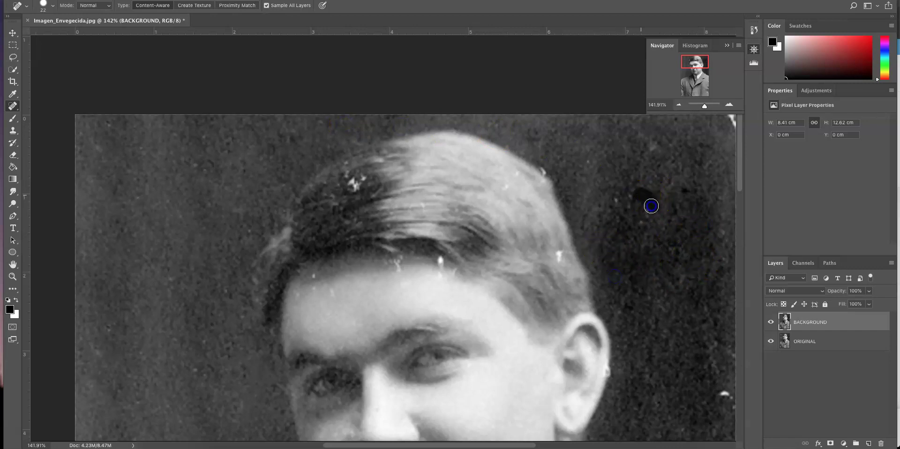
left_click(607, 189)
left_click(637, 136)
left_click(581, 158)
left_click(672, 238)
Heal the white damage in the photo's upper-right corner and the white spot at its right edge near the ear.
left_click(737, 124)
left_click(722, 145)
left_click(737, 125)
scroll(706, 168, "down", 5)
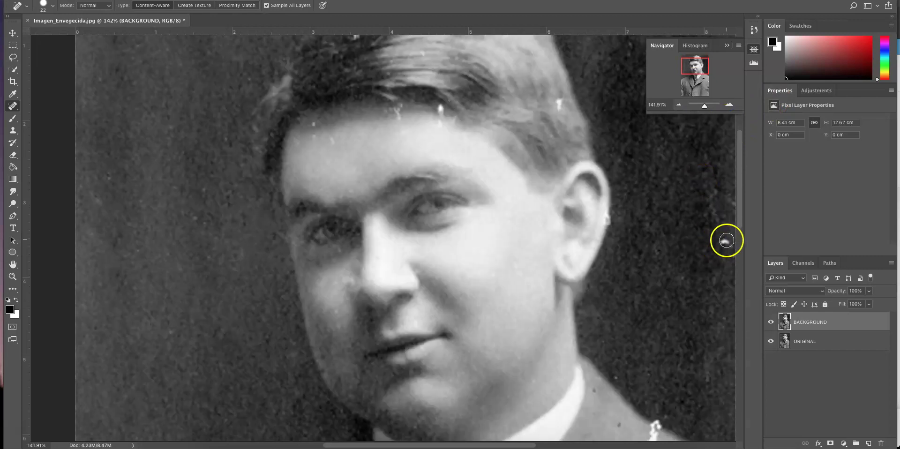
left_click(699, 283)
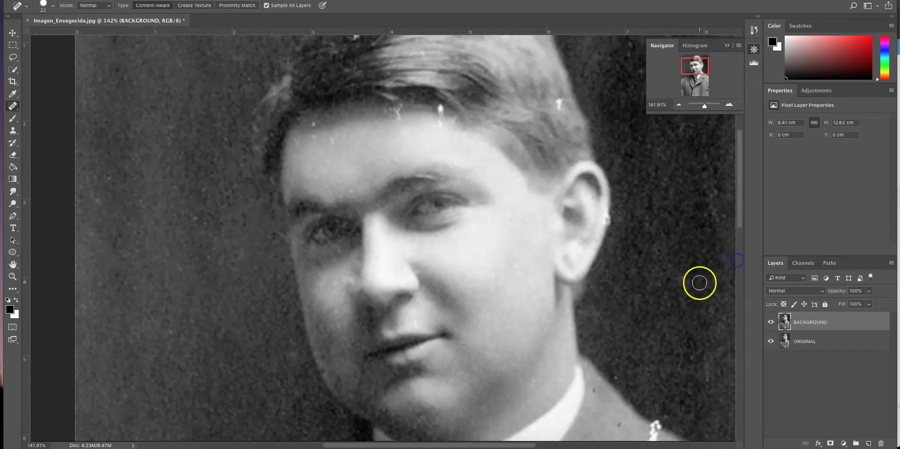
Duplicate the BACKGROUND layer and name the copy JACKET.
scroll(696, 283, "down", 5)
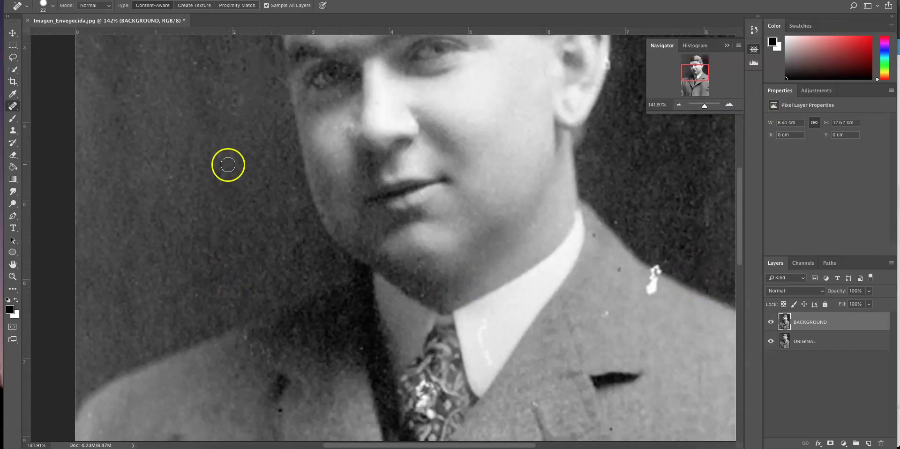
scroll(227, 160, "up", 6)
left_click_drag(705, 105, 703, 108)
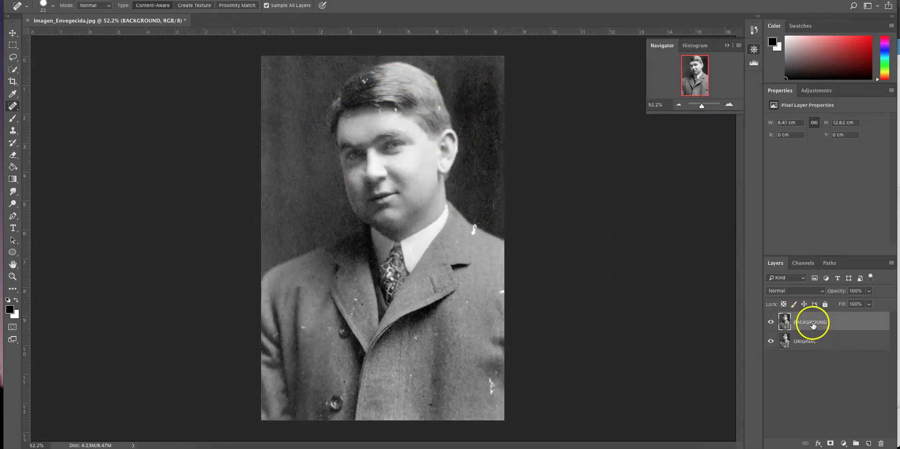
key("ctrl+j")
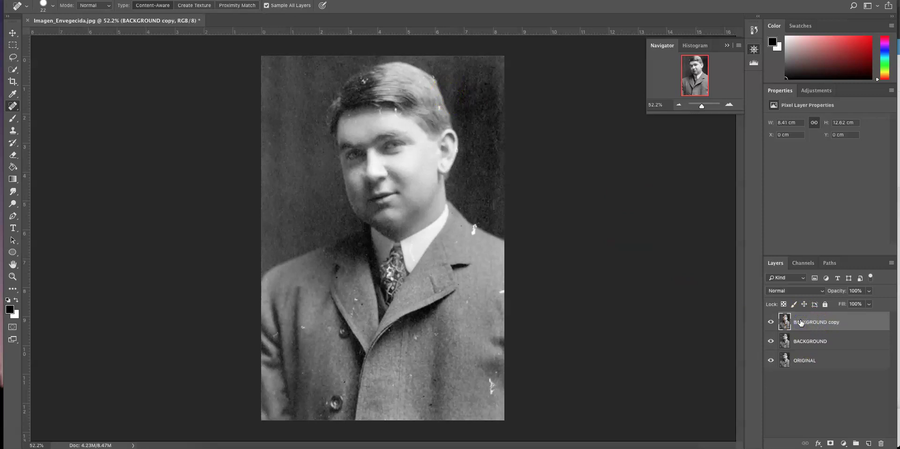
double_click(801, 322)
key("Return")
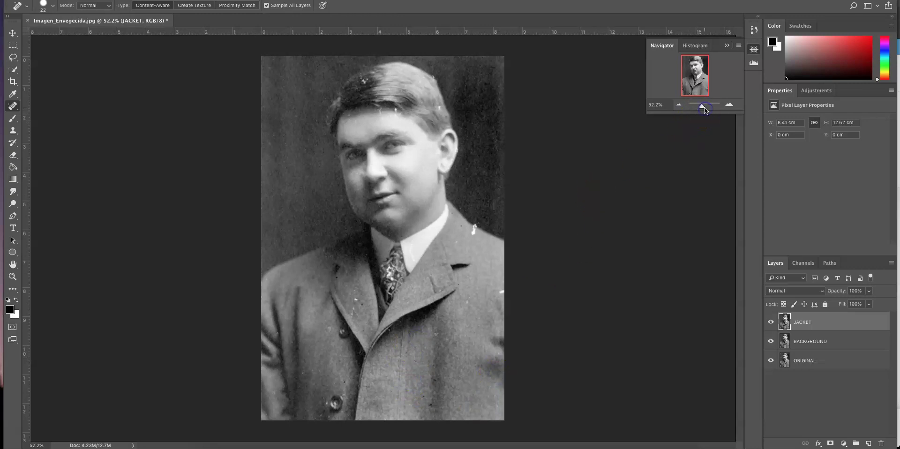
Heal the white specks on the jacket front just below the photo's right-hand lapel with the Spot Healing Brush.
left_click_drag(703, 109, 705, 109)
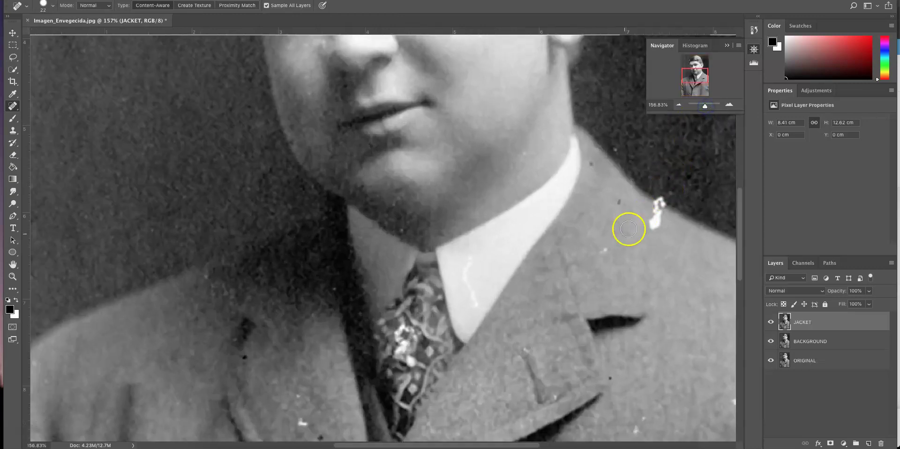
scroll(561, 289, "down", 1)
scroll(492, 287, "down", 5)
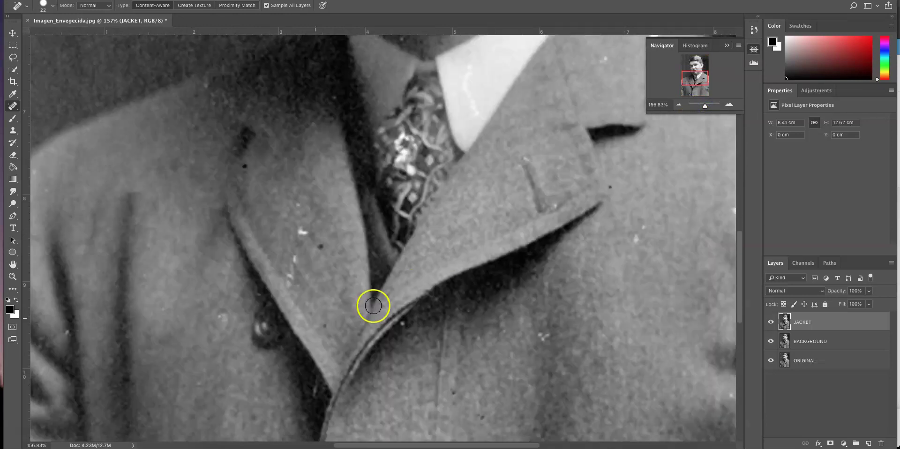
left_click_drag(527, 337, 539, 337)
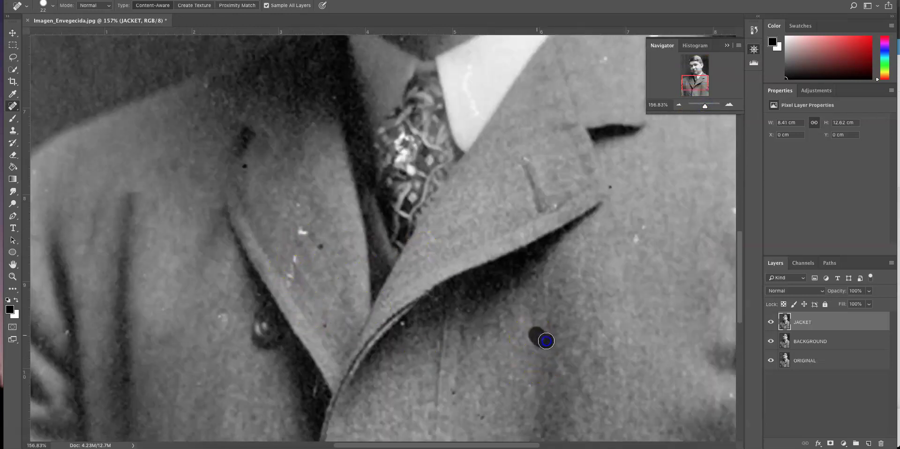
left_click_drag(636, 243, 643, 230)
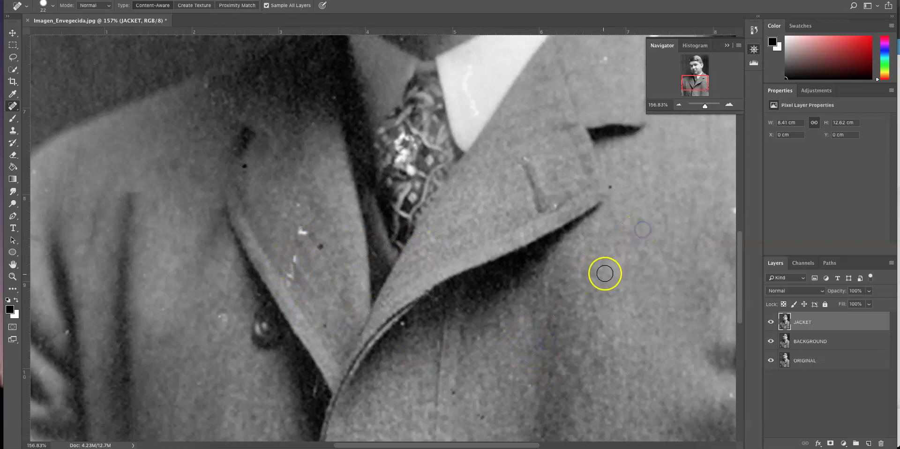
Heal the specks and scratches across the lower jacket front to the right of the overlapping edge.
scroll(508, 377, "down", 5)
mouse_move(514, 308)
left_mouse_down()
mouse_move(508, 297)
mouse_move(529, 321)
left_mouse_up()
left_click(538, 353)
left_click(536, 241)
left_click(481, 193)
left_click_drag(468, 165, 456, 167)
left_click(463, 243)
Remove the specks on the jacket panel around the two buttons and along its lower edge.
left_click(275, 250)
left_click_drag(145, 226, 195, 220)
mouse_move(179, 297)
left_mouse_down()
mouse_move(171, 330)
mouse_move(192, 348)
mouse_move(186, 361)
mouse_move(213, 315)
left_mouse_up()
left_click(155, 346)
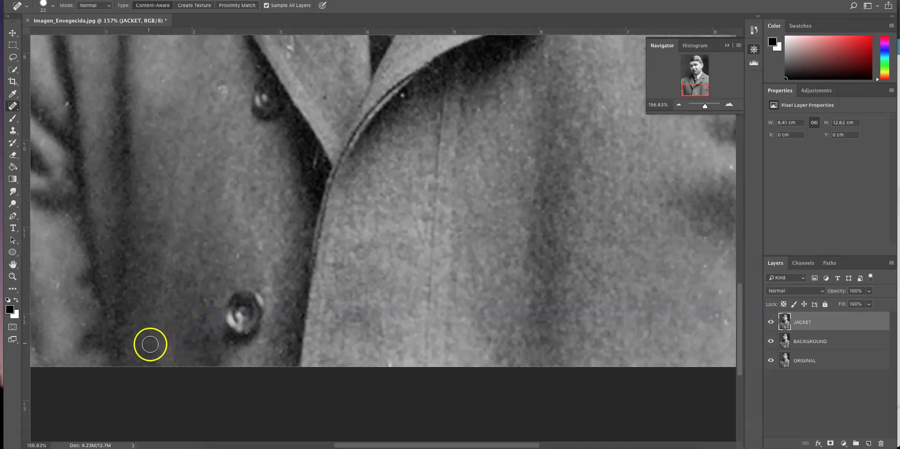
scroll(193, 233, "up", 3)
left_click(226, 157)
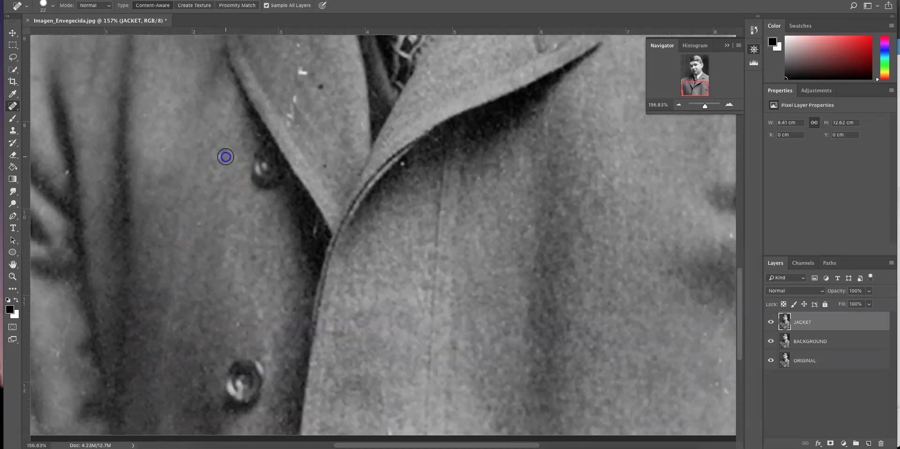
left_click_drag(219, 171, 228, 136)
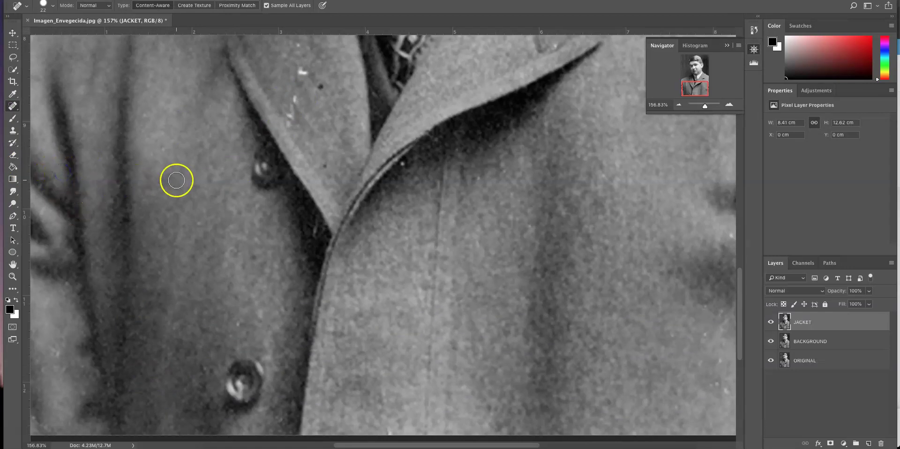
Heal the specks in the photo's lower-left corner and the white flecks and dark spots on the left-hand lapel.
scroll(176, 180, "up", 2)
scroll(176, 180, "left", 2)
scroll(176, 180, "left", 3)
scroll(176, 180, "down", 3)
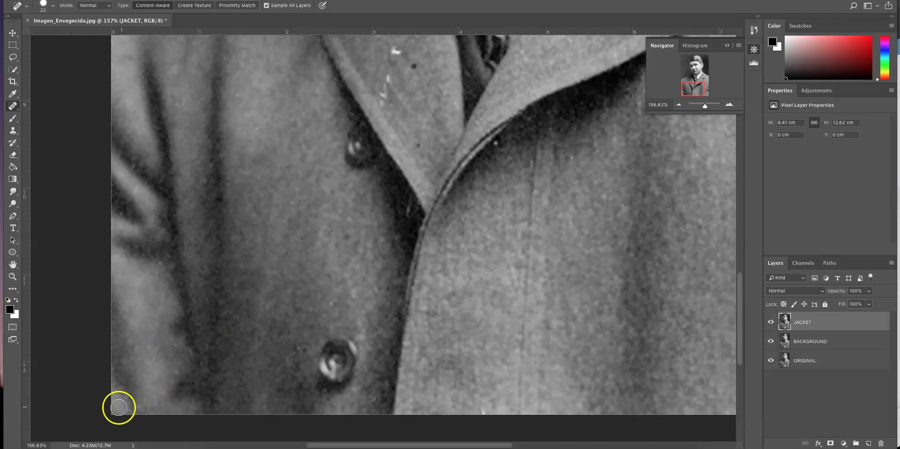
scroll(303, 287, "up", 5)
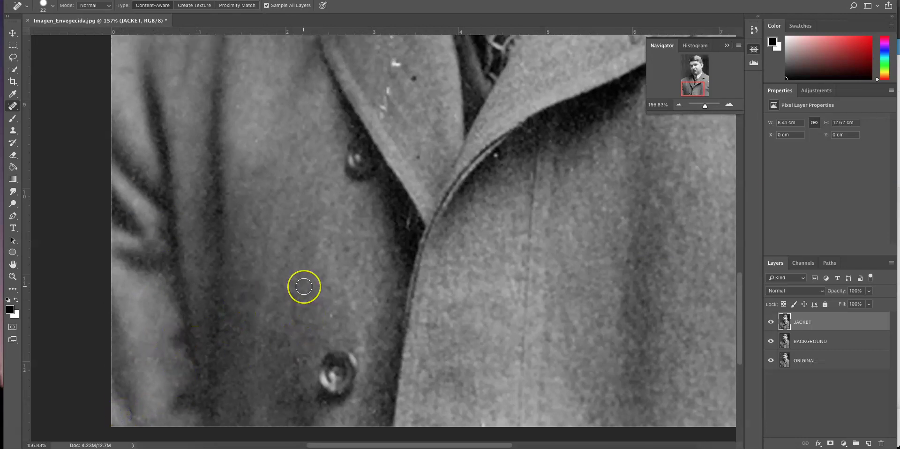
scroll(304, 286, "up", 2)
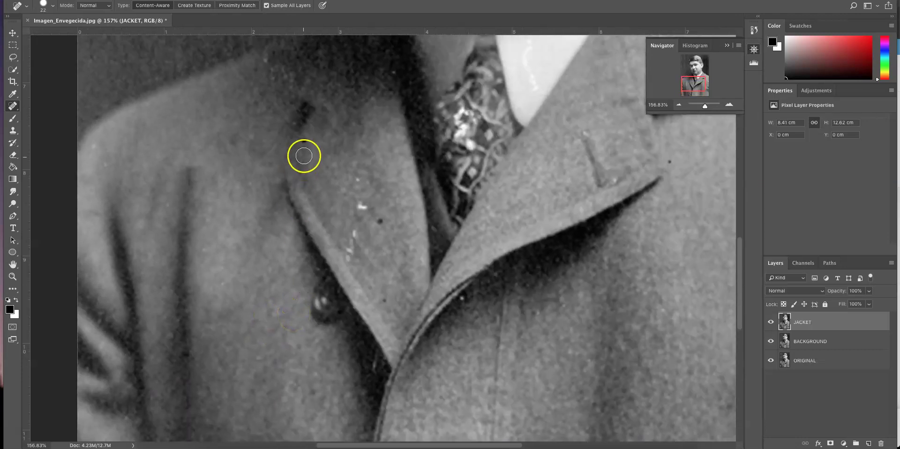
left_click(381, 223)
left_click(356, 181)
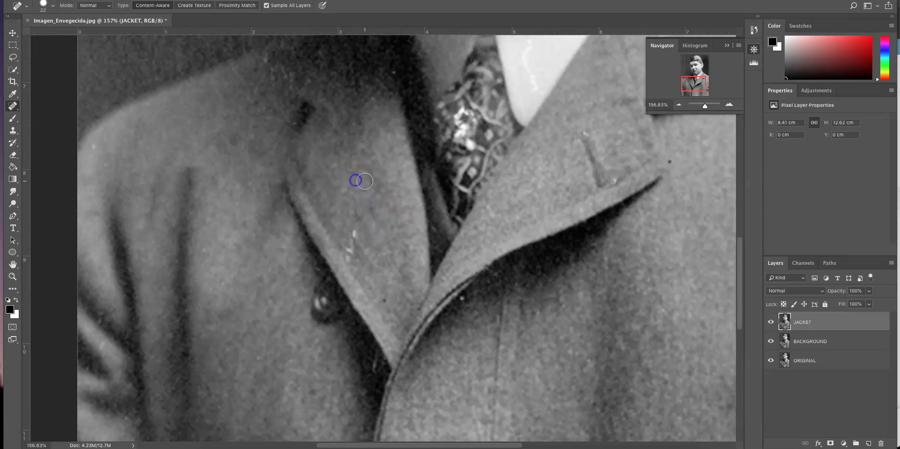
left_click(348, 258)
Heal the marks on the right-hand lapel and the white and dark spots on the jacket shoulder above it.
scroll(381, 270, "up", 5)
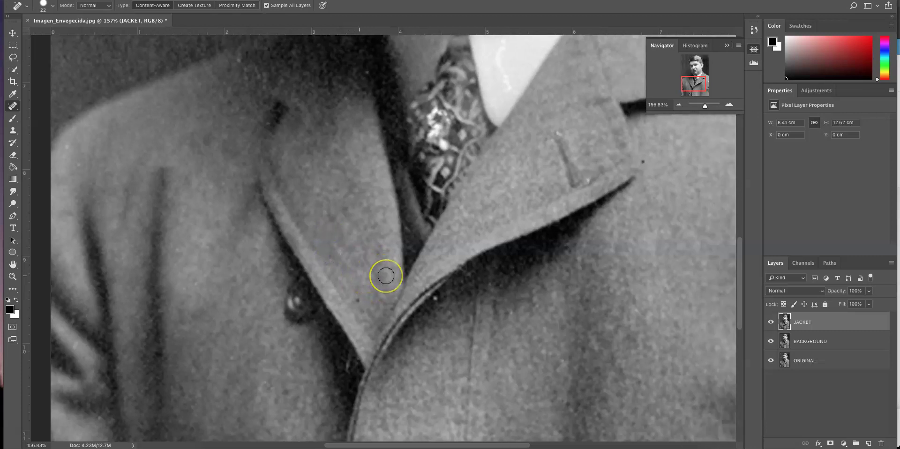
scroll(385, 276, "right", 5)
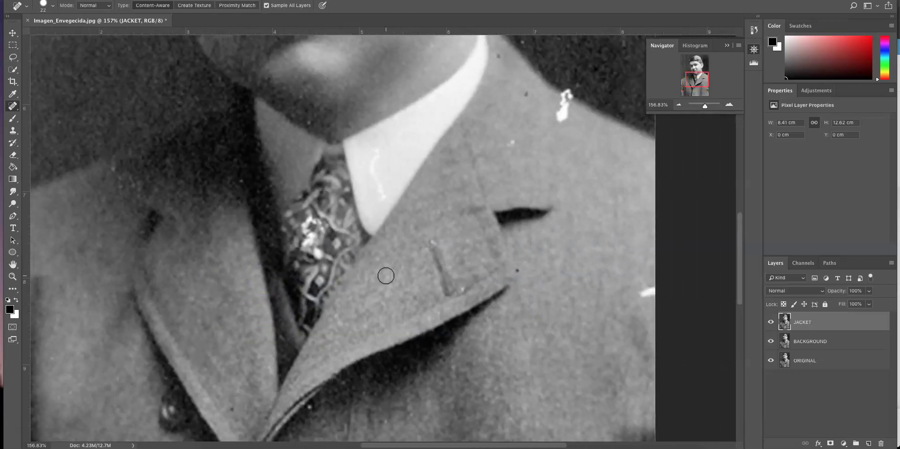
left_click(461, 273)
left_click_drag(461, 274, 460, 285)
mouse_move(463, 253)
left_mouse_down()
mouse_move(450, 231)
mouse_move(430, 243)
left_mouse_up()
left_click_drag(564, 108, 514, 144)
left_click(524, 94)
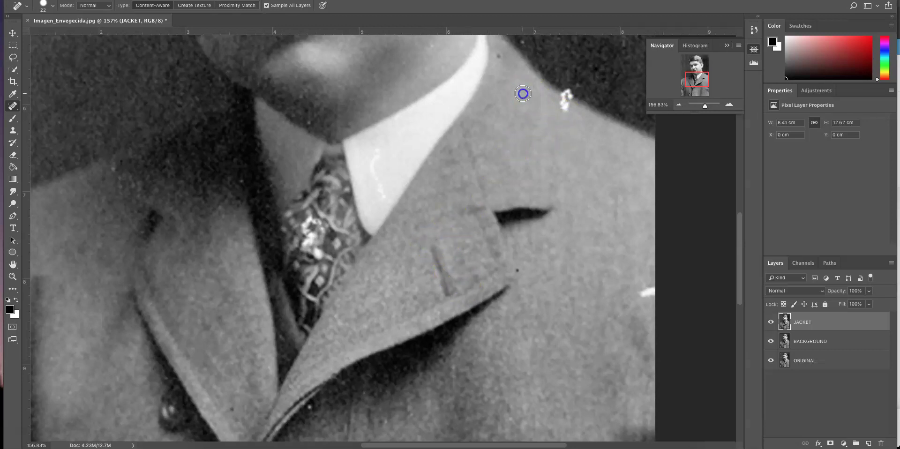
left_click(504, 58)
left_click_drag(514, 78, 559, 108)
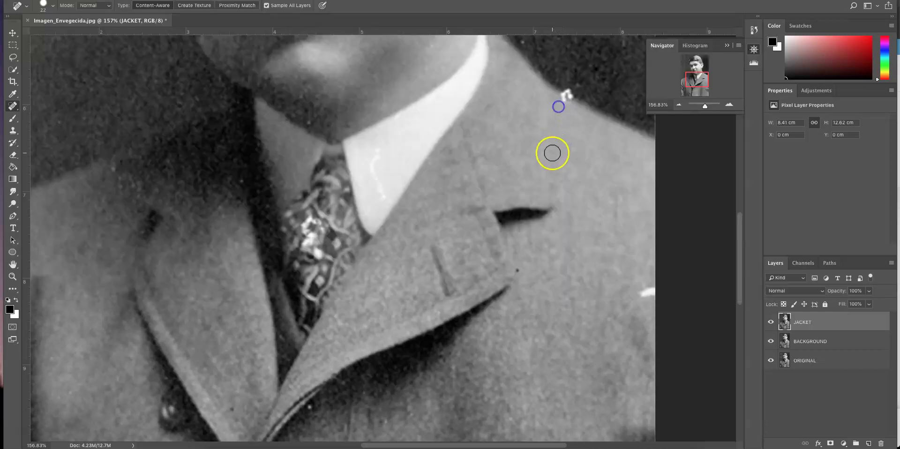
Heal the white mark at the jacket's right edge and check the jacket for remaining damage.
scroll(569, 260, "right", 5)
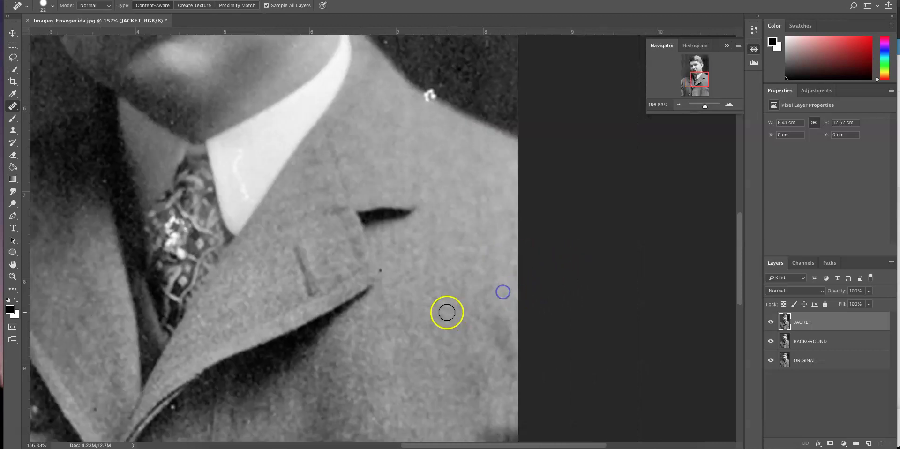
scroll(415, 313, "down", 10)
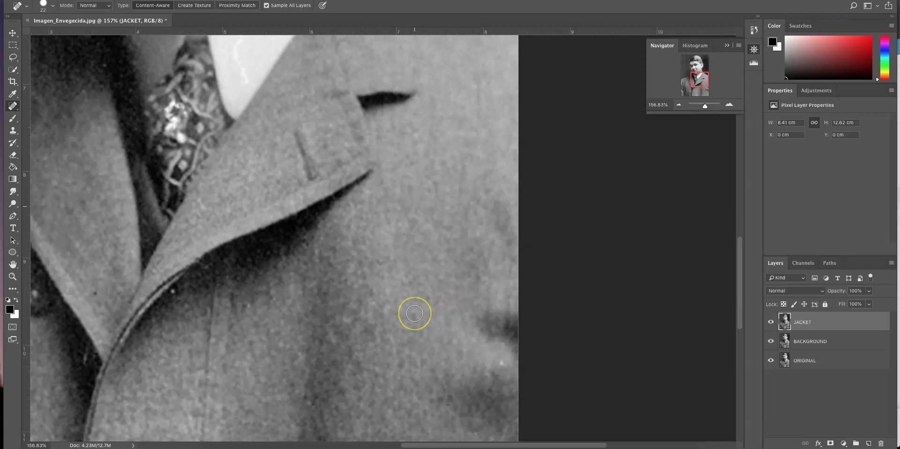
scroll(415, 314, "left", 6)
scroll(414, 313, "up", 5)
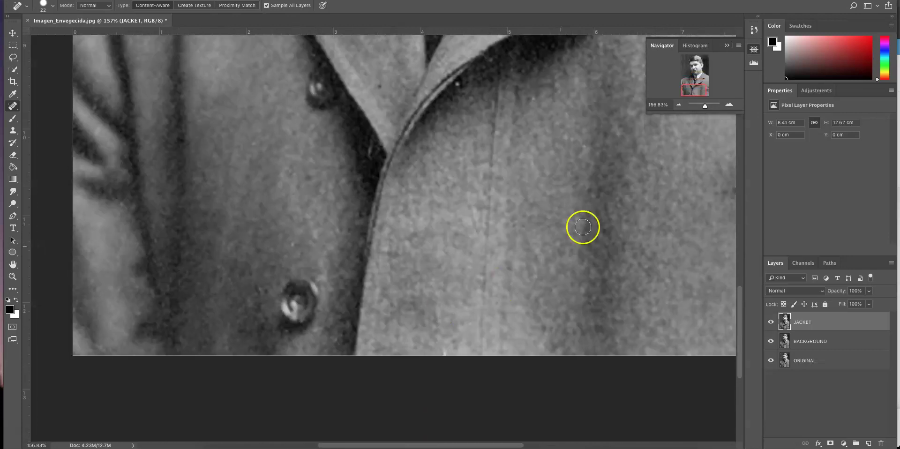
left_click_drag(700, 104, 702, 106)
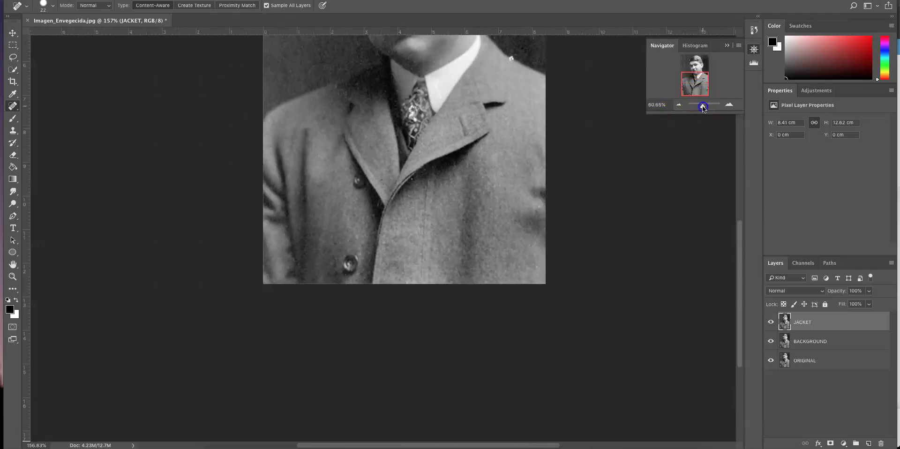
left_click(689, 90)
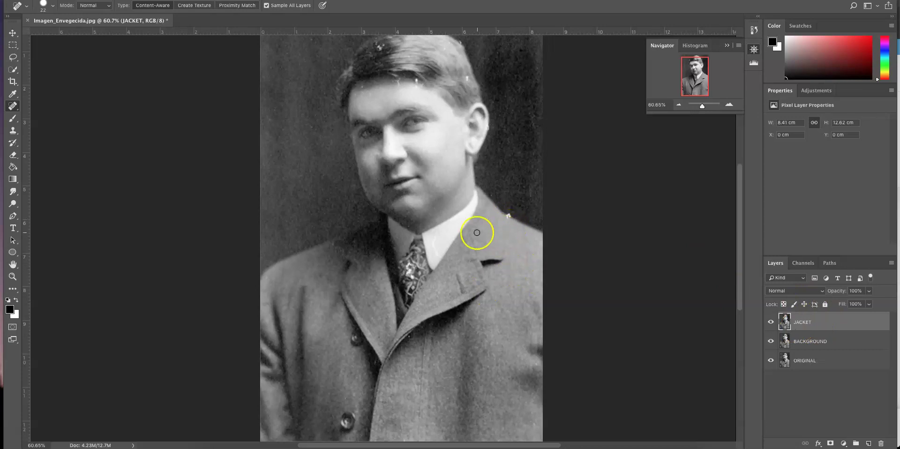
Rebuild the shoulder edge over the white damage with the Clone Stamp, sampling jacket and backdrop, and undo the surplus last stroke.
mouse_move(702, 105)
left_mouse_down()
mouse_move(706, 78)
mouse_move(707, 106)
left_mouse_up()
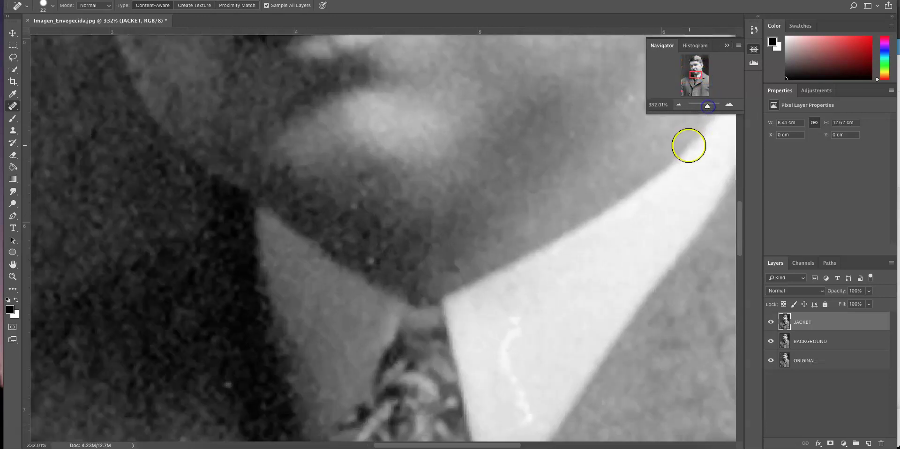
left_click_drag(693, 77, 699, 77)
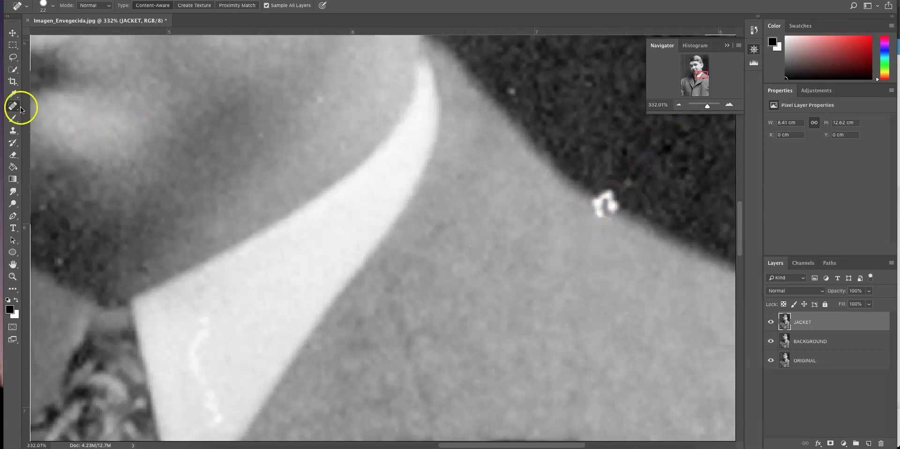
left_click(13, 132)
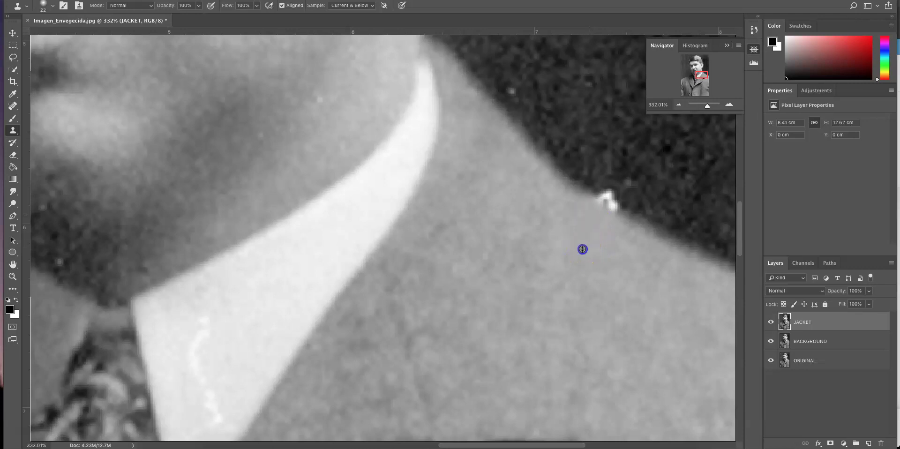
left_click(608, 214)
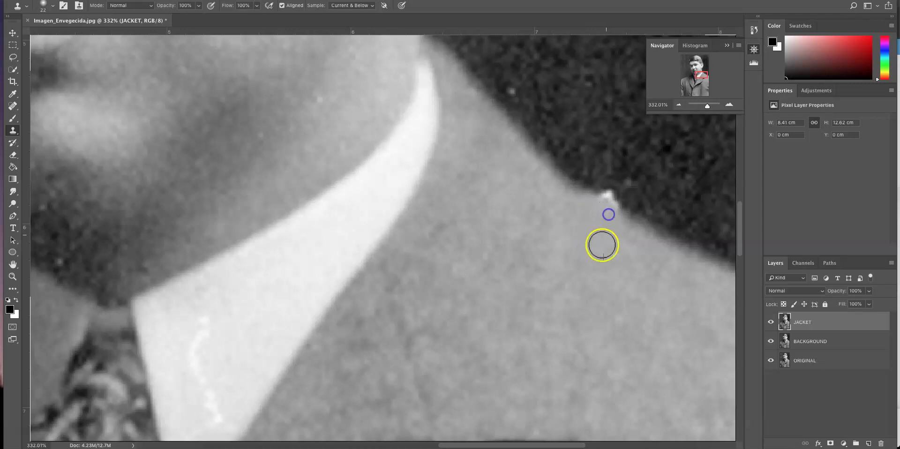
left_click(619, 136)
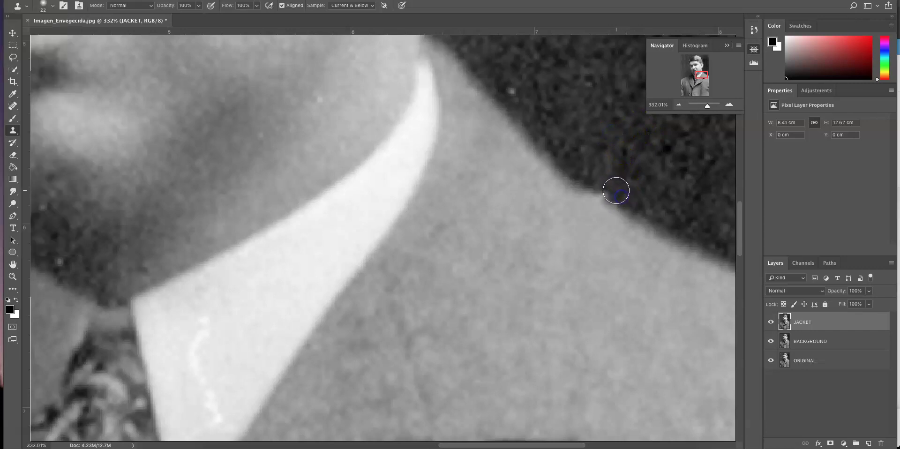
mouse_move(612, 189)
left_mouse_down()
mouse_move(596, 158)
mouse_move(646, 194)
mouse_move(702, 210)
mouse_move(702, 219)
mouse_move(692, 208)
mouse_move(608, 200)
mouse_move(601, 188)
mouse_move(620, 195)
left_mouse_up()
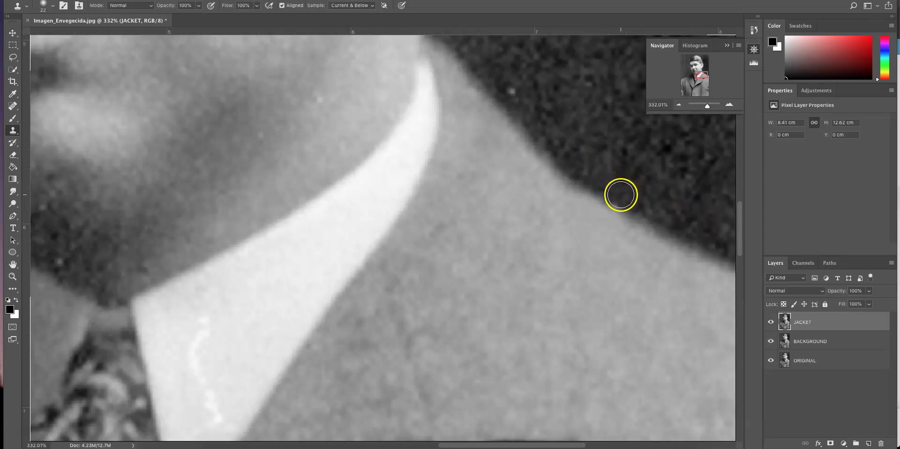
left_click(611, 230)
key("super+z")
left_click_drag(707, 106, 703, 108)
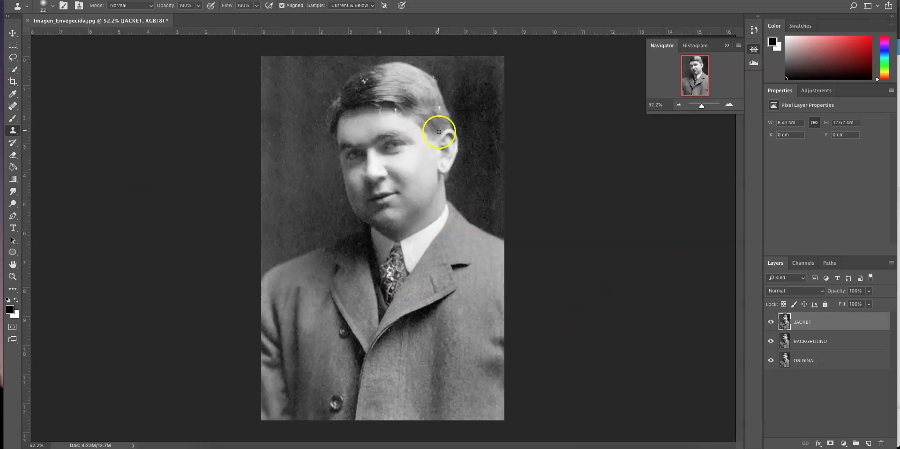
Duplicate the JACKET layer as SHIRT and heal the white crack on the shirt collar with the Spot Healing Brush.
key("ctrl+j")
type("HIRT")
key("Return")
left_click_drag(702, 106, 709, 108)
key("j")
left_click(478, 306)
Duplicate the SHIRT layer and name the copy TIE.
key("ctrl+j")
double_click(800, 323)
type("TIE")
key("Return")
Set the Clone Stamp brush to 15 px and clone tie pattern over the large white damage in the middle of the tie.
left_click(13, 131)
left_click(45, 7)
left_click_drag(62, 36, 60, 36)
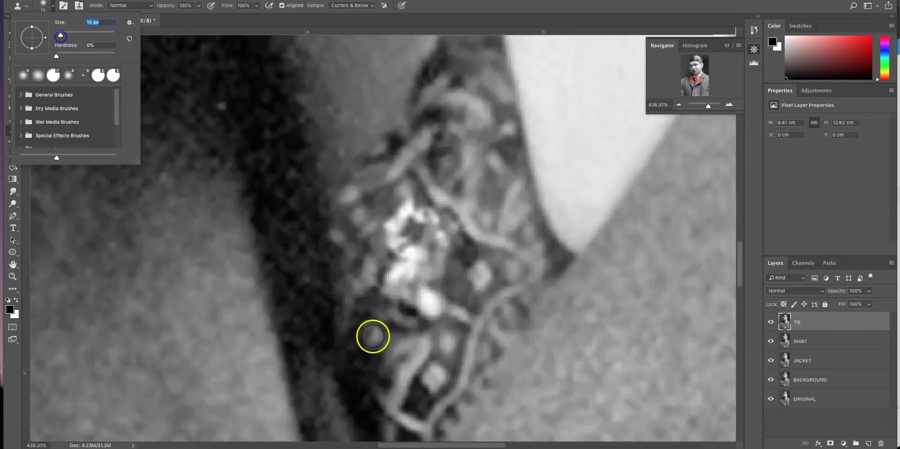
left_click(405, 184, "alt")
left_click(407, 208)
left_click(395, 222)
left_click(394, 257)
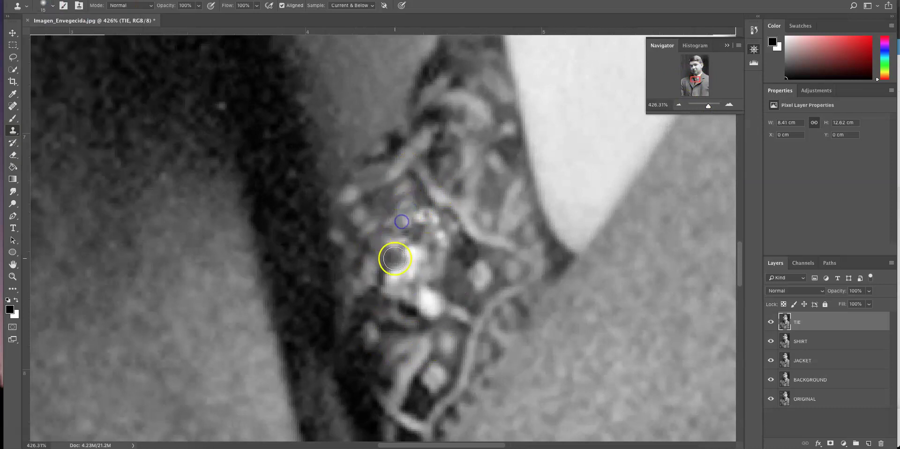
left_click(381, 305)
left_click(395, 271)
left_click(423, 297)
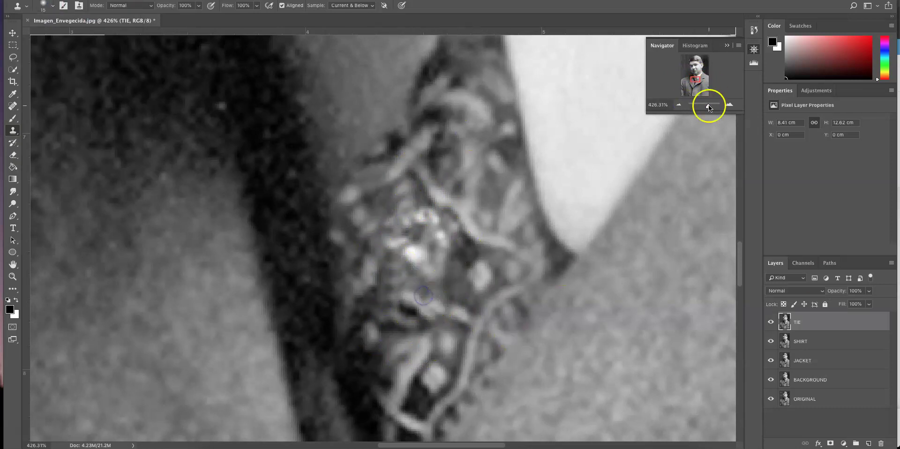
Clone tie pattern over the remaining bright spots on the tie to even out its texture.
left_click_drag(709, 106, 707, 108)
left_click(392, 244)
left_click(390, 231)
left_click(406, 281)
left_click(413, 291)
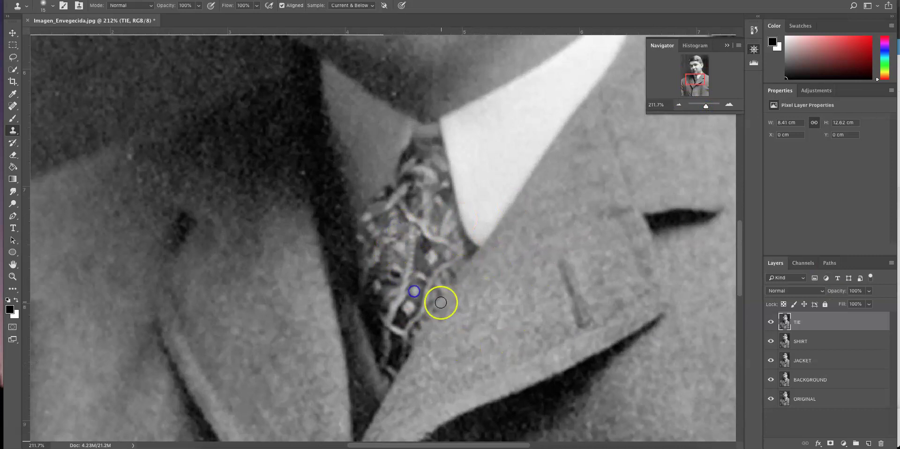
Duplicate the TIE layer and name the copy FACE.
left_click(702, 106)
key("ctrl+j")
left_click(807, 322)
type("FA")
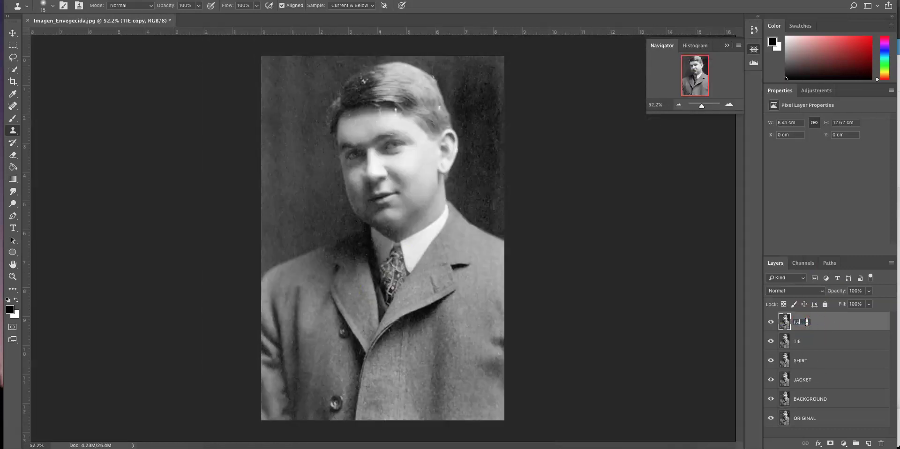
type("CE")
key("Return")
Heal the white flecks at the middle of the hairline above the forehead with the Spot Healing Brush.
left_click_drag(702, 106, 706, 106)
left_click_drag(695, 74, 695, 67)
left_click_drag(705, 106, 707, 106)
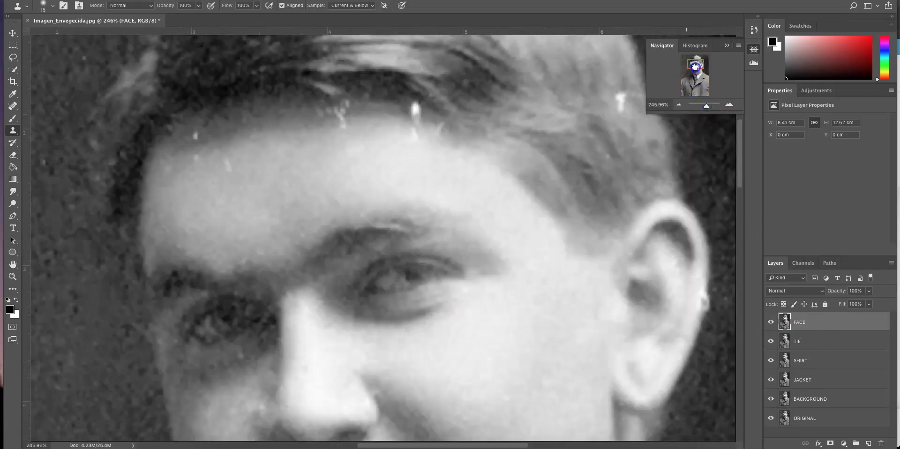
left_click_drag(694, 66, 694, 65)
left_click(12, 106)
left_click(91, 6)
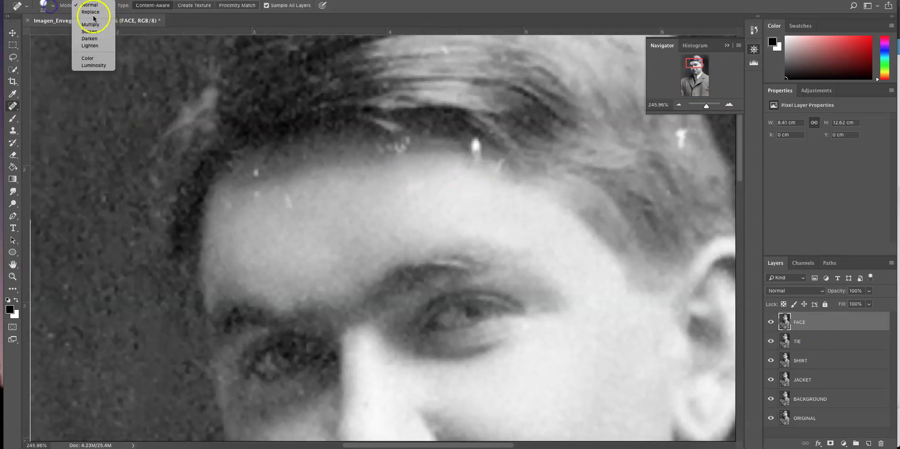
left_click(47, 5)
left_click(398, 155)
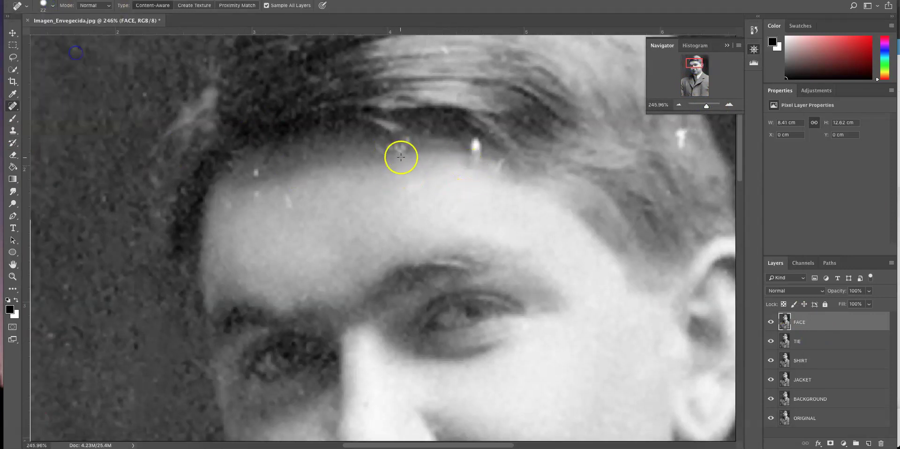
Clone clean skin over the white flecks on the forehead and along the hairline with the Clone Stamp.
left_click(14, 131)
left_click(406, 159)
left_click(272, 217, "alt")
left_click(288, 201)
left_click(256, 194)
left_click(229, 205)
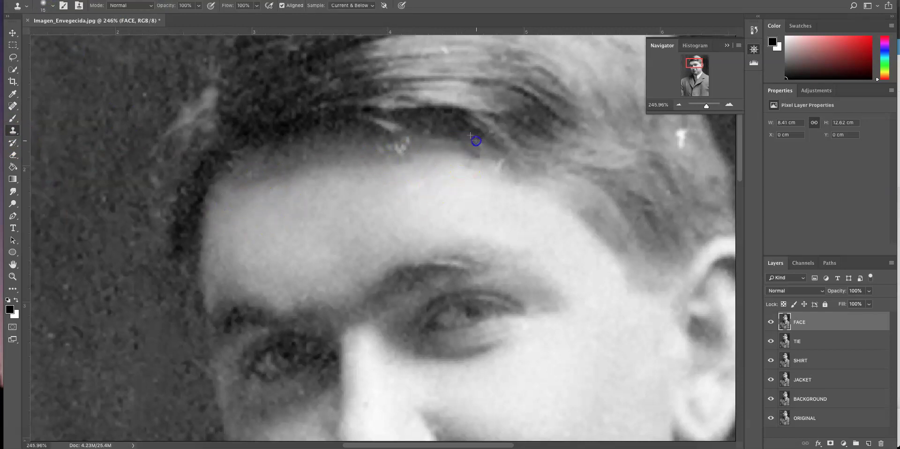
scroll(694, 164, "down", 8)
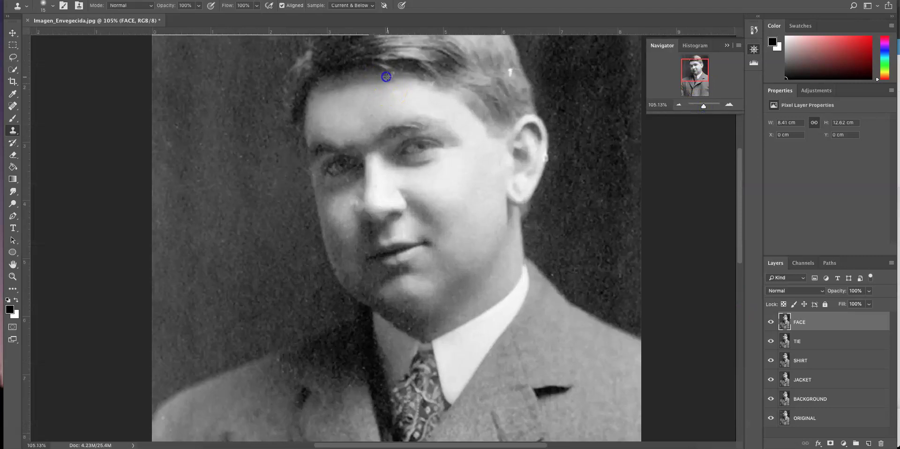
Duplicate the FACE layer and name the copy HAIR.
scroll(413, 83, "down", 4)
key("ctrl+j")
double_click(805, 322)
key("Return")
Clone clean strands over the white flecks in the hair and compare the portrait with the HAIR layer hidden and shown.
left_click_drag(702, 106, 704, 106)
left_click_drag(699, 75, 697, 66)
left_click(355, 102, "alt")
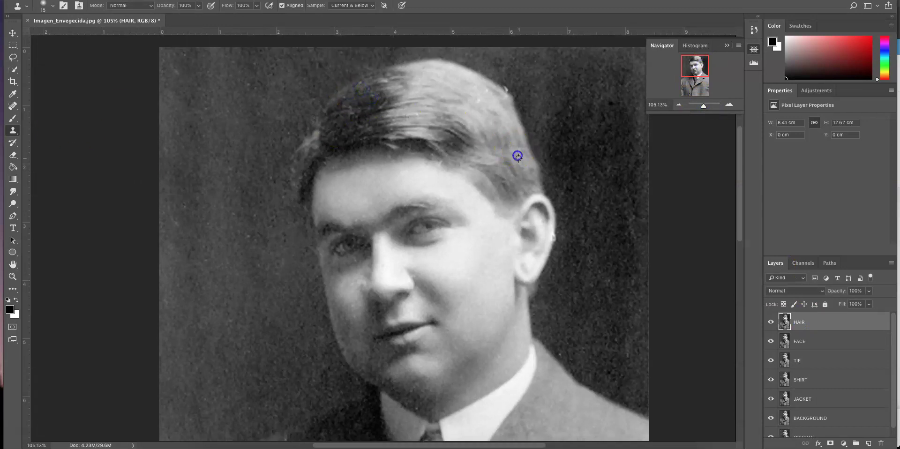
mouse_move(479, 100)
left_mouse_down()
mouse_move(403, 123)
mouse_move(417, 115)
mouse_move(485, 129)
mouse_move(386, 150)
left_mouse_up()
left_click_drag(703, 105, 702, 105)
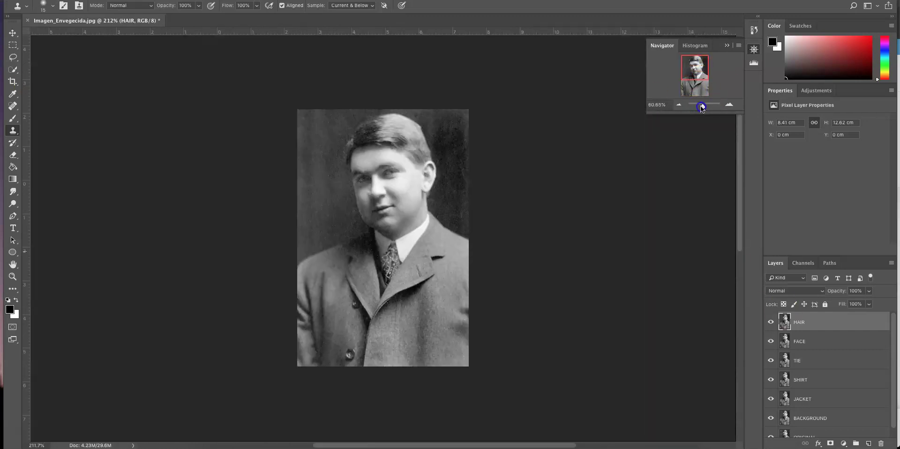
mouse_move(772, 322)
left_mouse_down()
mouse_move(771, 424)
mouse_move(771, 322)
left_mouse_up()
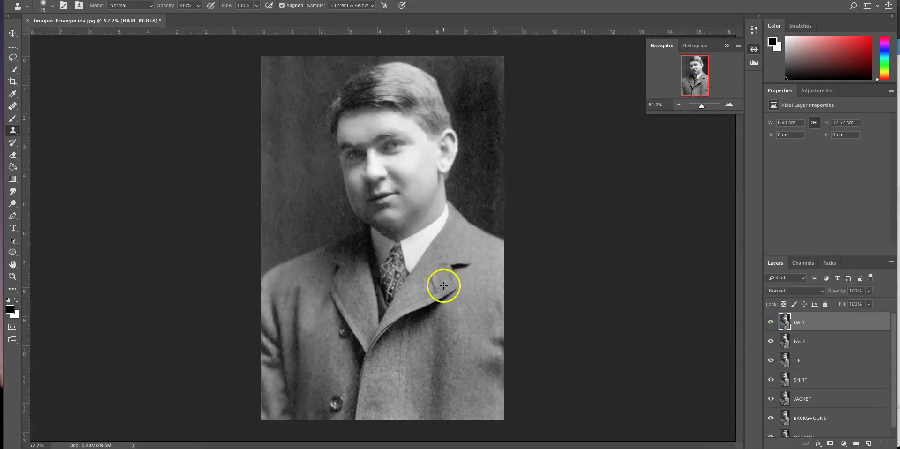